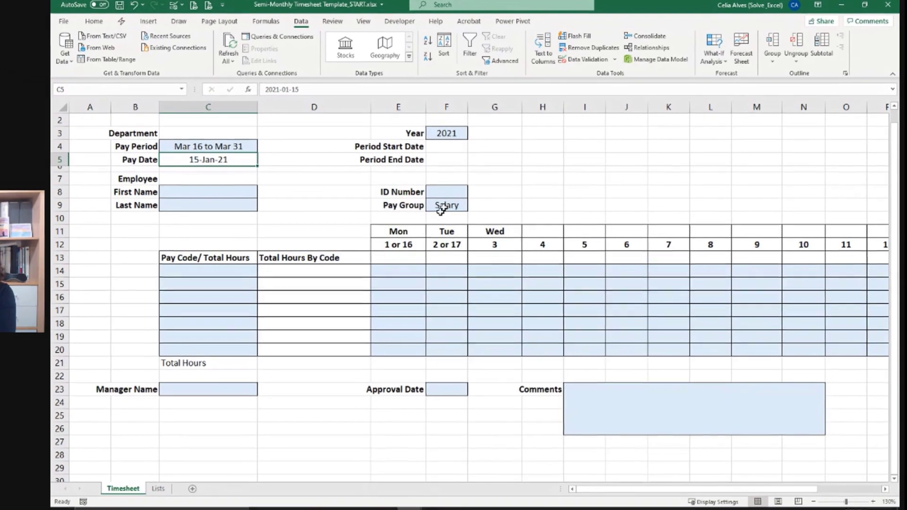
Check the pay period table on the Lists sheet and clear the Pay Date cell C5 on the Timesheet sheet
{"action": "left_click", "coordinate": [169, 485]}
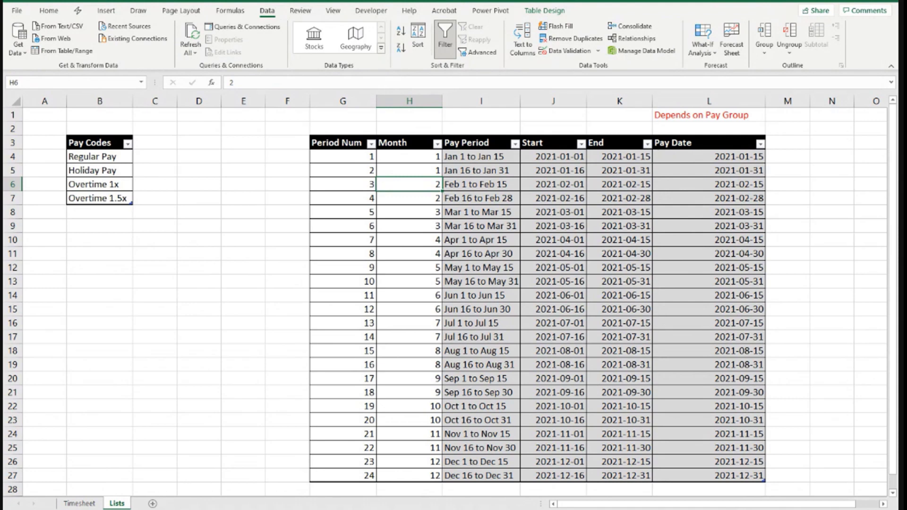
{"action": "left_click", "coordinate": [79, 503]}
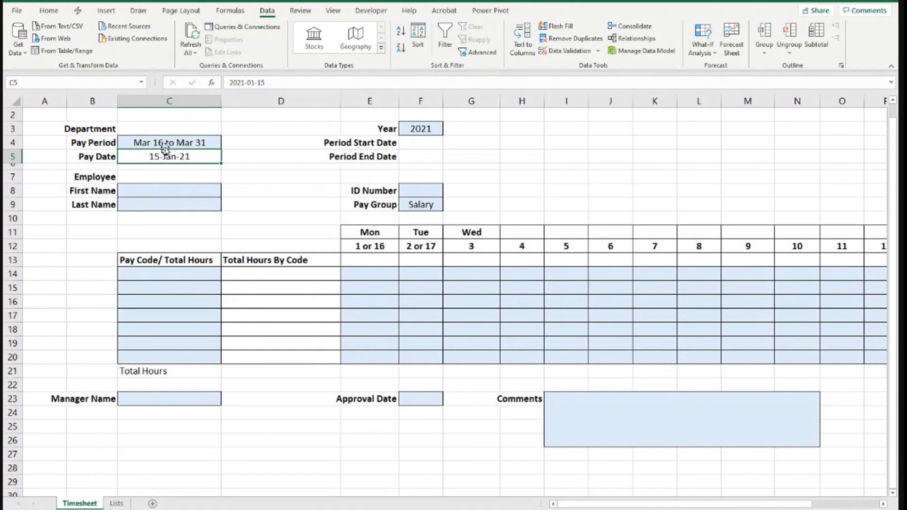
{"action": "left_click", "coordinate": [139, 143]}
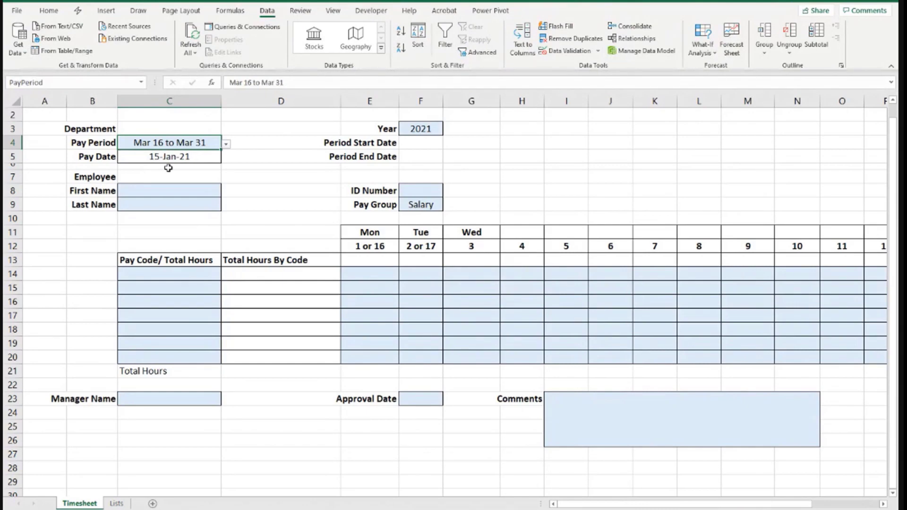
{"action": "key", "text": "Down"}
{"action": "key", "text": "Delete"}
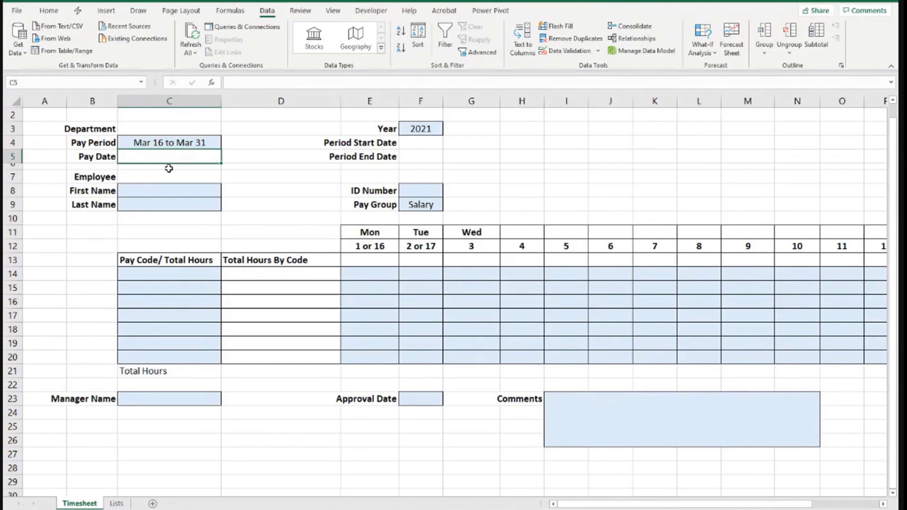
Start an XLOOKUP formula in the Pay Date cell C5 with PayPeriod as the lookup value
{"action": "left_click", "coordinate": [260, 86]}
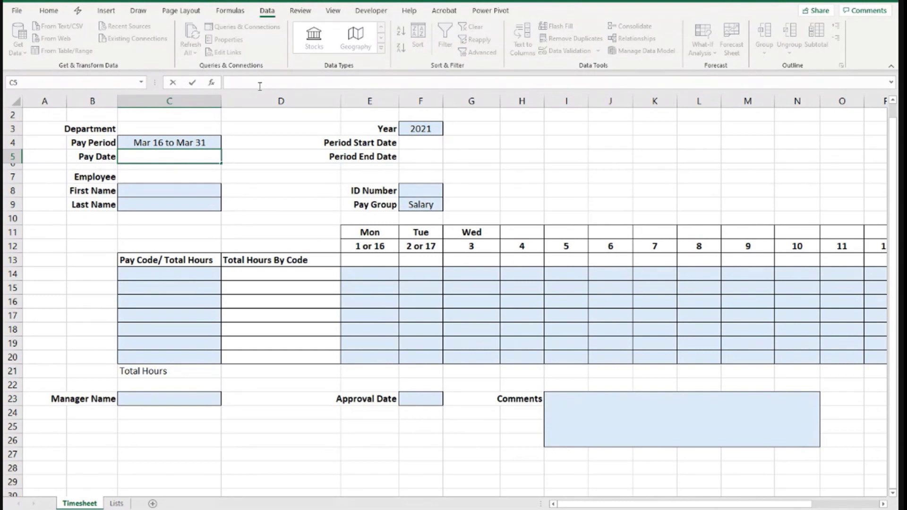
{"action": "type", "text": "=xl"}
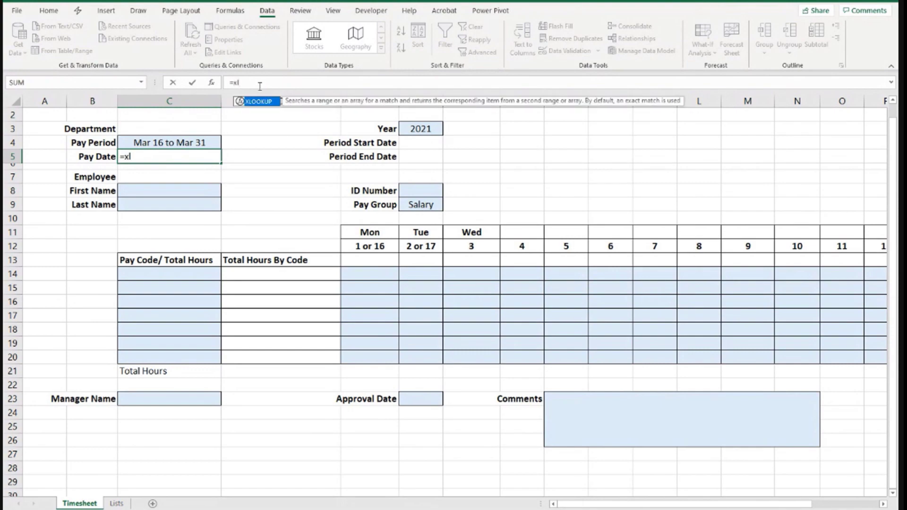
{"action": "key", "text": "Tab"}
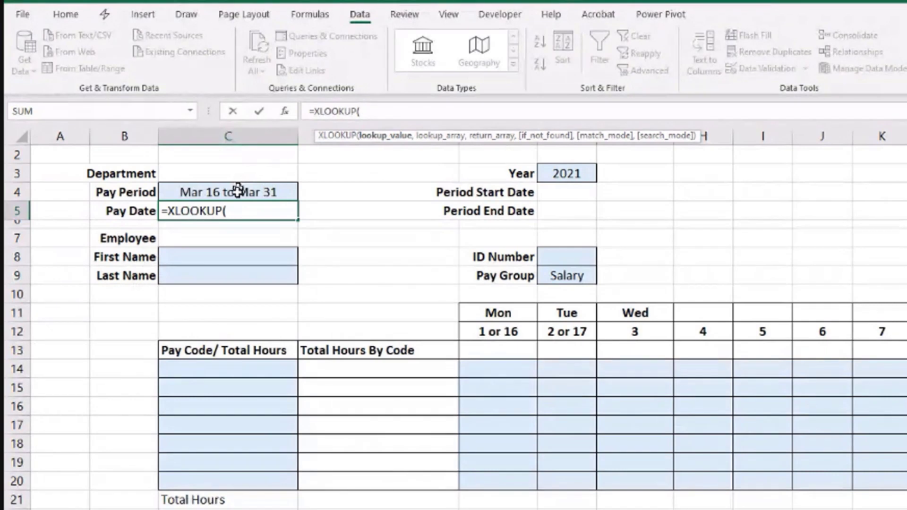
{"action": "left_click", "coordinate": [237, 191]}
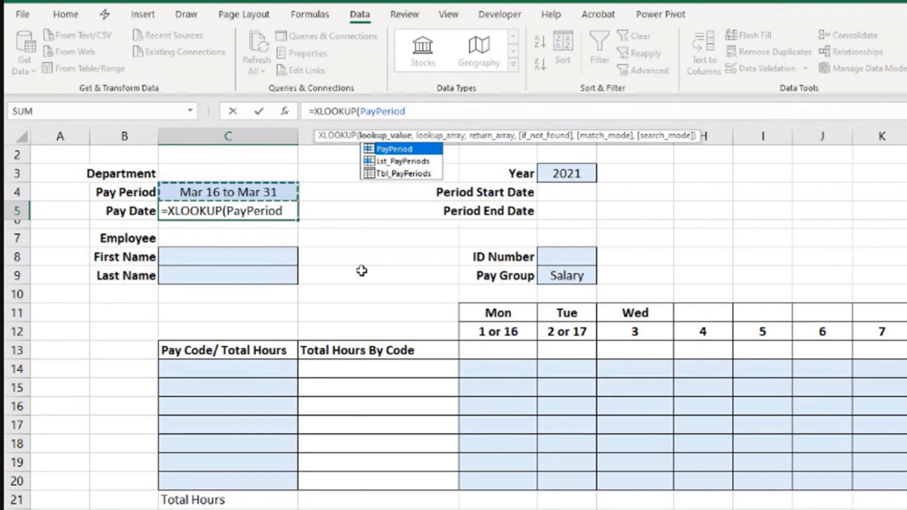
{"action": "type", "text": ","}
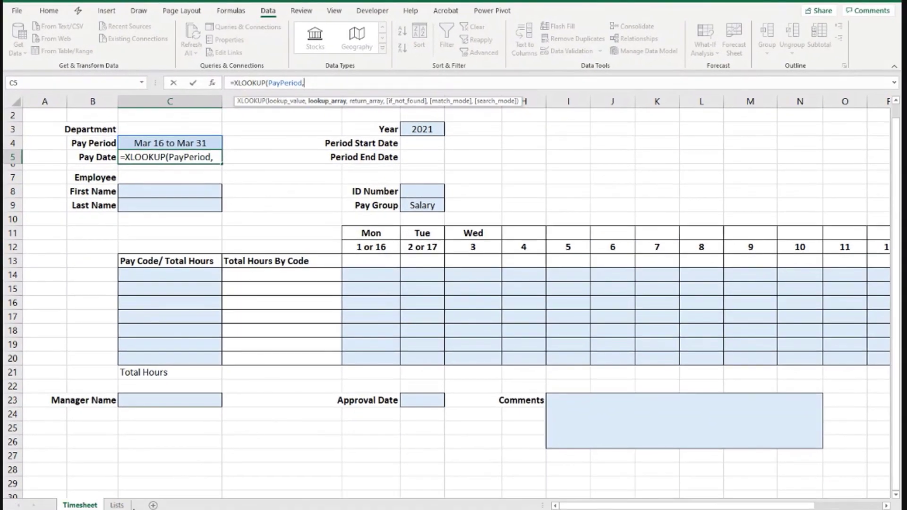
Set the XLOOKUP lookup array to the Pay Period column of Tbl_PayPeriods on the Lists sheet
{"action": "left_click", "coordinate": [117, 505]}
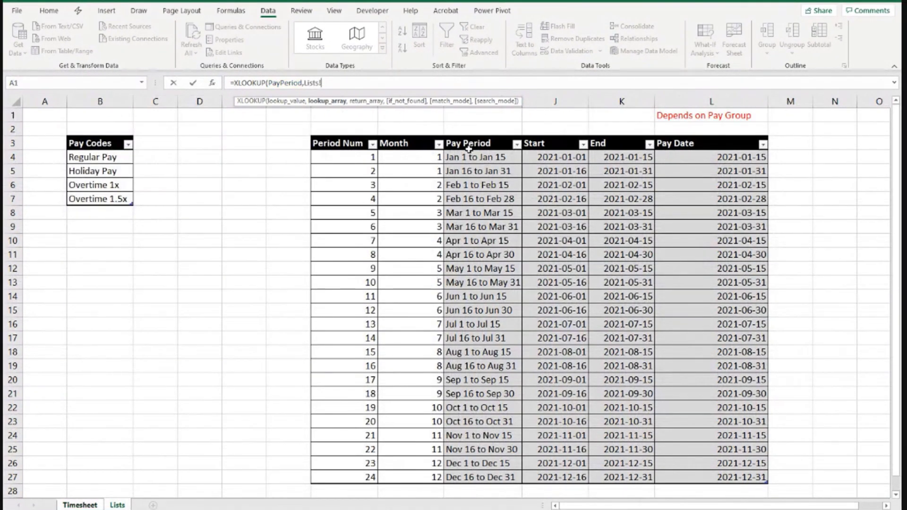
{"action": "left_click", "coordinate": [475, 162]}
{"action": "left_click_drag", "start_coordinate": [476, 165], "coordinate": [497, 475]}
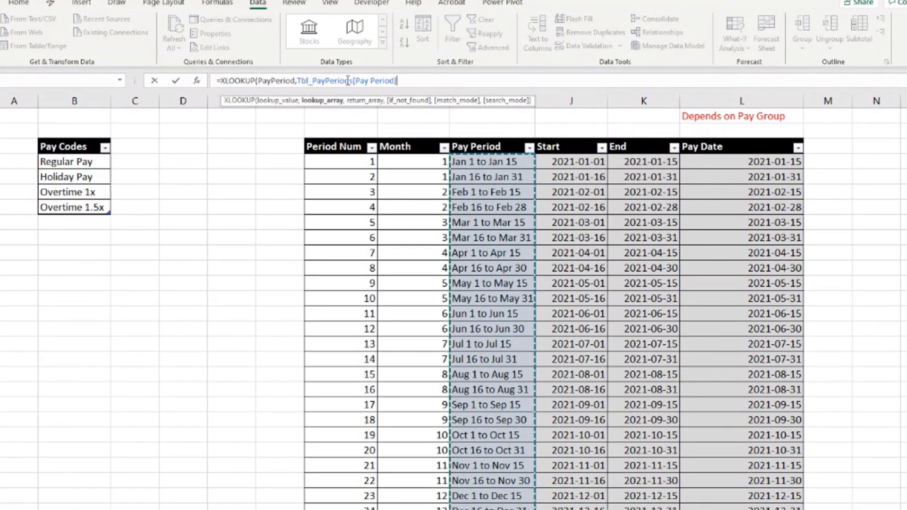
{"action": "left_click", "coordinate": [405, 81]}
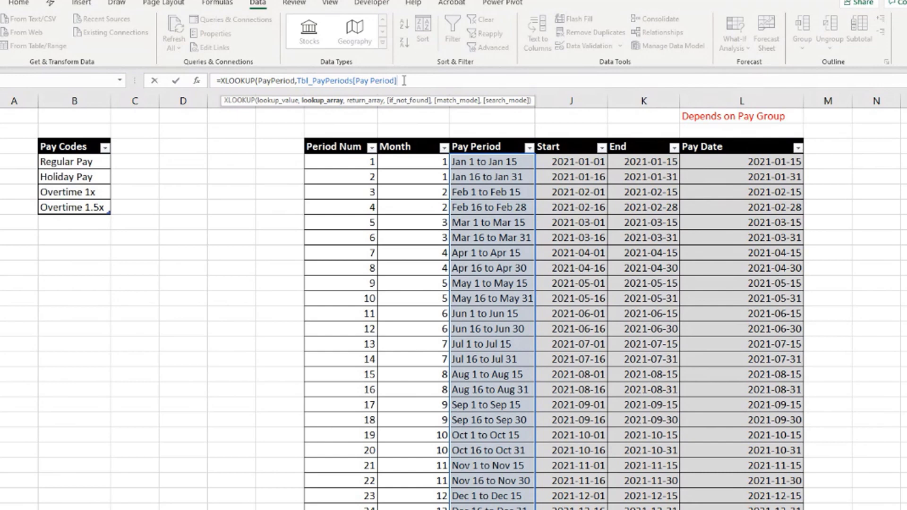
{"action": "type", "text": ","}
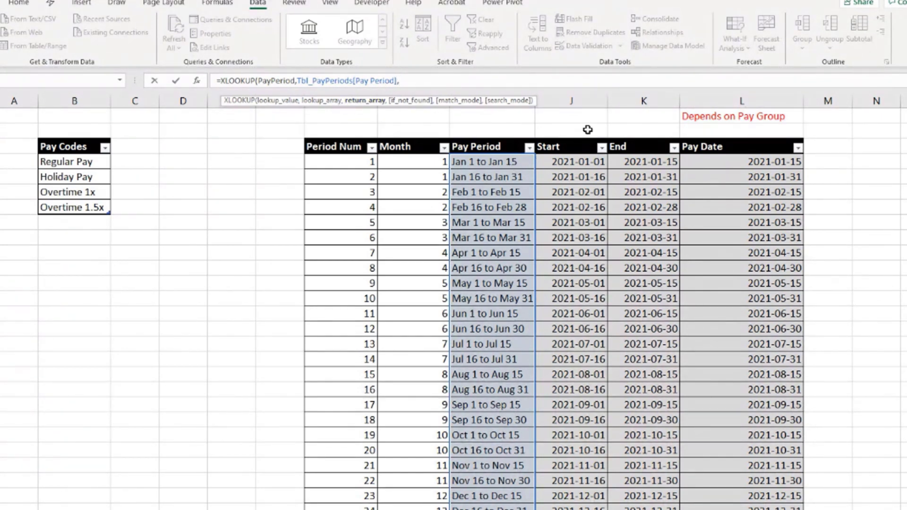
Complete the XLOOKUP with Tbl_PayPeriods[Pay Date] as the return array, "not found" as the fallback and match mode 0
{"action": "left_click", "coordinate": [688, 137]}
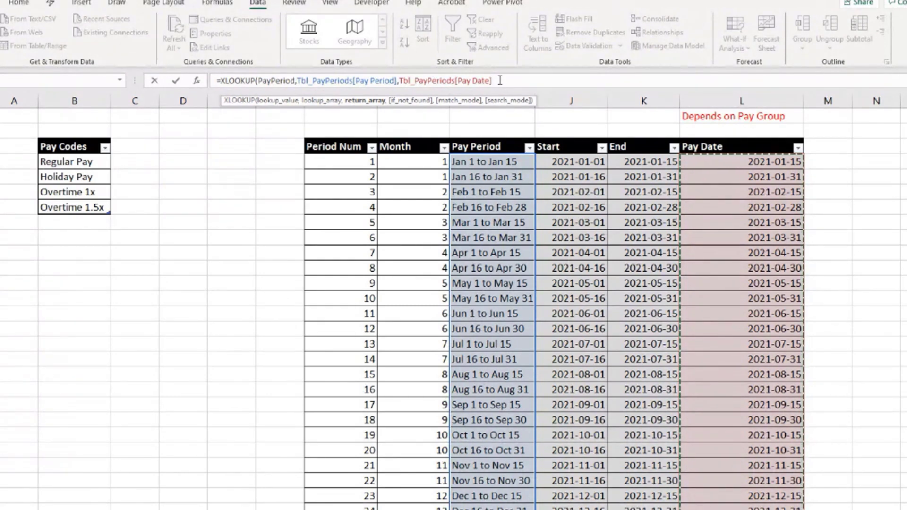
{"action": "type", "text": ","}
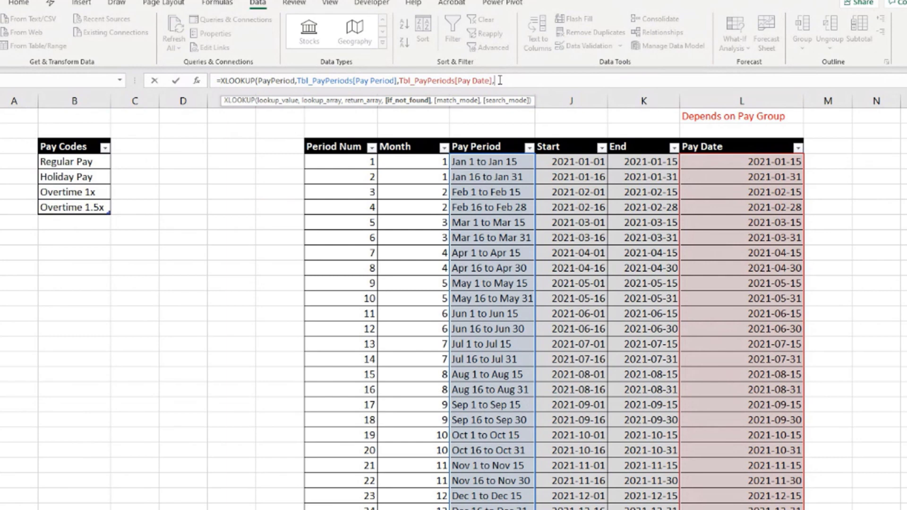
{"action": "type", "text": "\"not found\","}
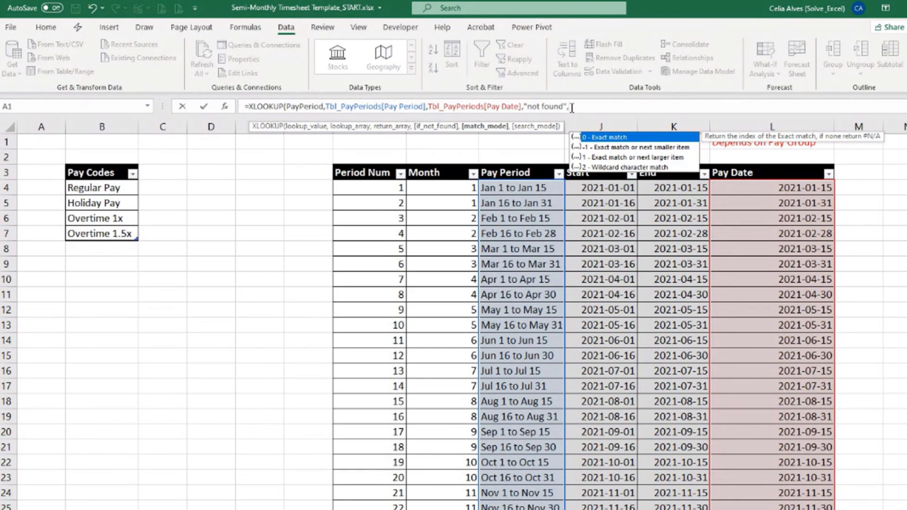
{"action": "type", "text": "0"}
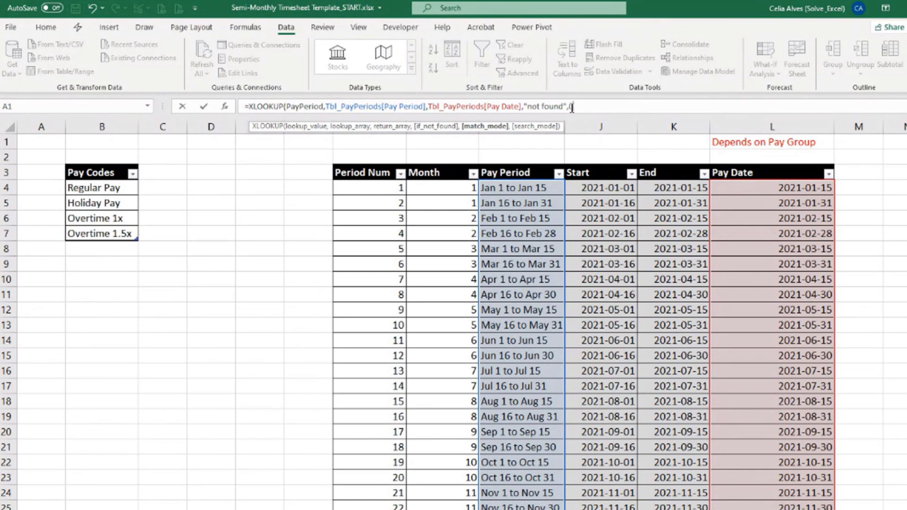
{"action": "type", "text": ","}
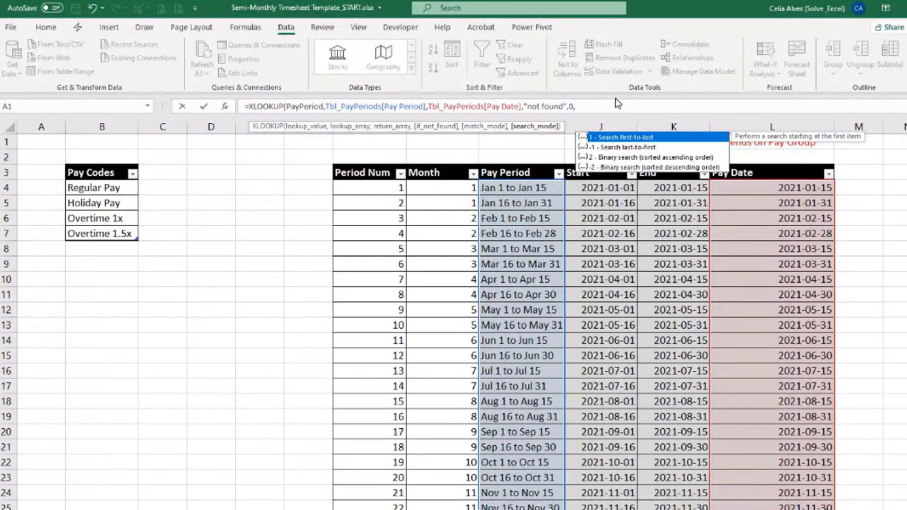
{"action": "type", "text": ")"}
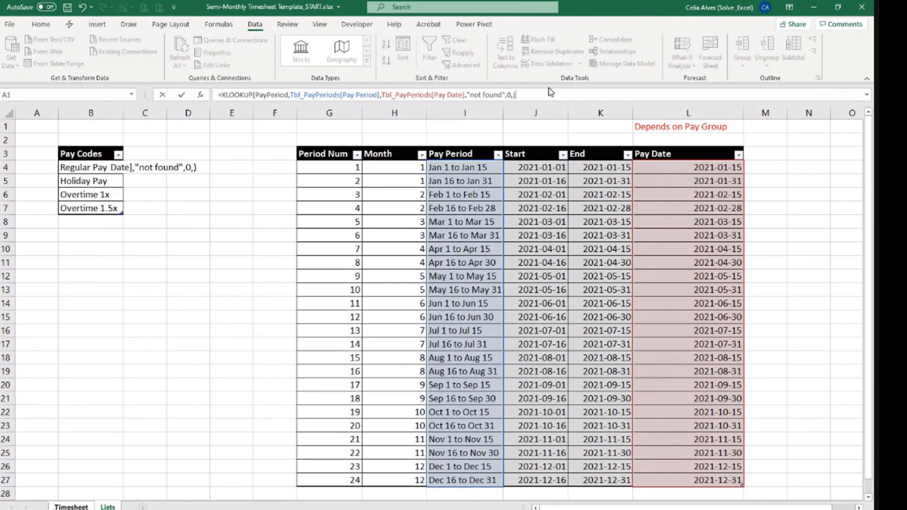
{"action": "key", "text": "Return"}
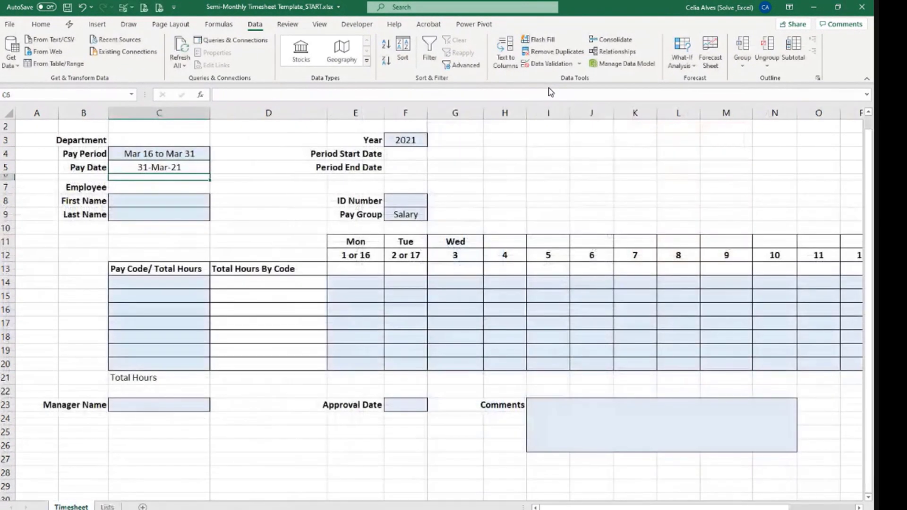
Test the Pay Date formula with the Pay Period set to Jan 1 to Jan 15 and the Pay Group set to Hourly
{"action": "left_click", "coordinate": [175, 169]}
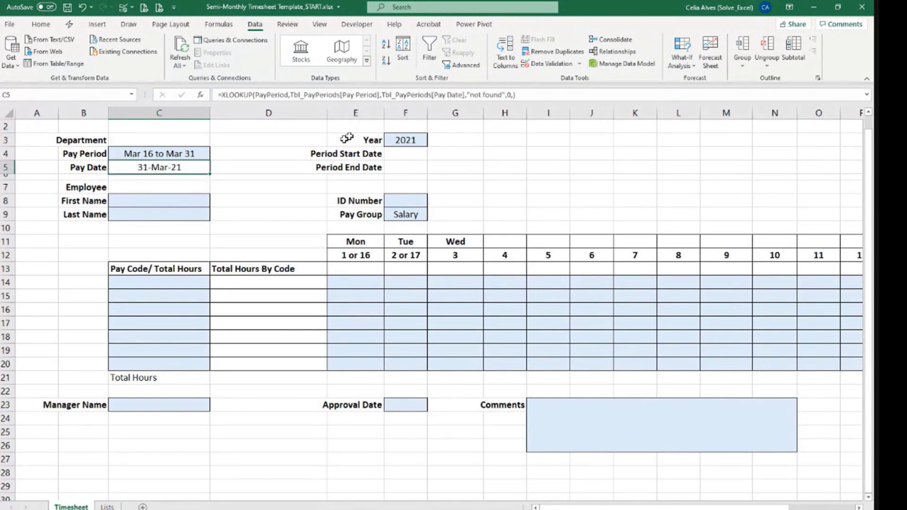
{"action": "left_click", "coordinate": [201, 153]}
{"action": "left_click", "coordinate": [214, 156]}
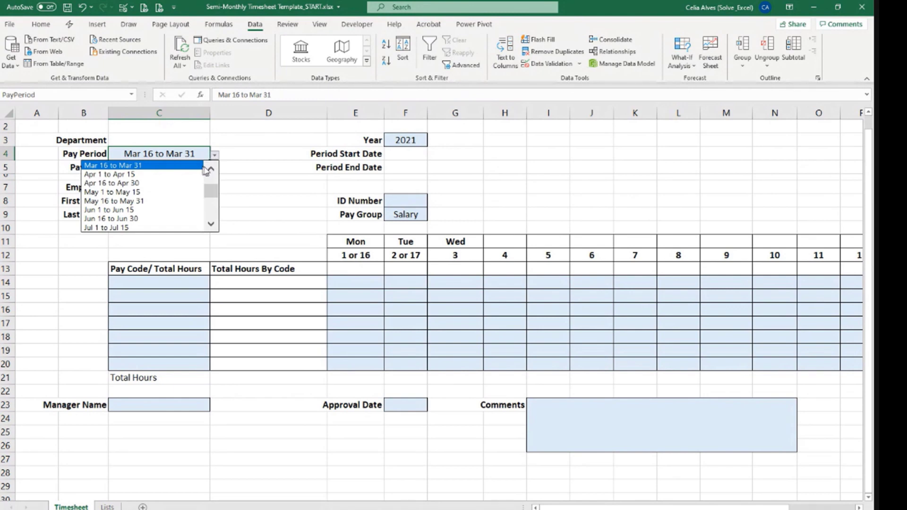
{"action": "left_click_drag", "start_coordinate": [211, 192], "coordinate": [210, 180]}
{"action": "left_click", "coordinate": [166, 168]}
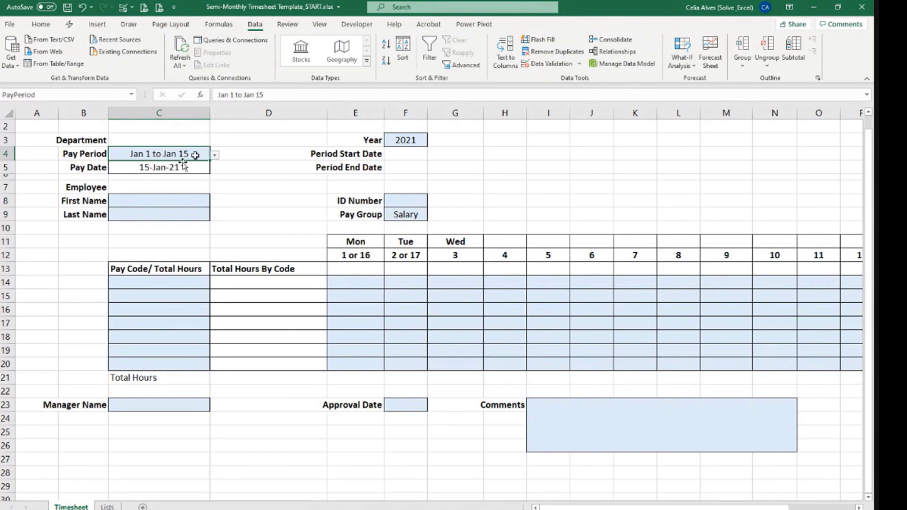
{"action": "left_click", "coordinate": [409, 216]}
{"action": "left_click", "coordinate": [431, 216]}
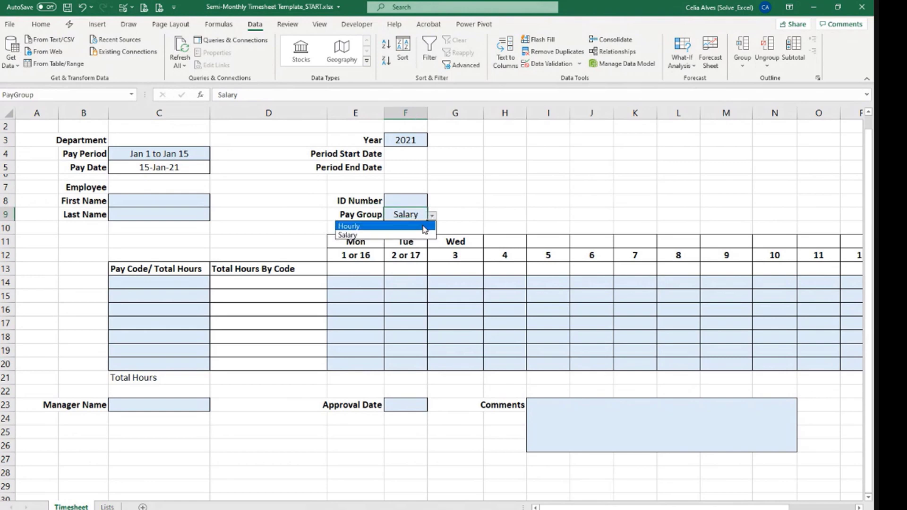
{"action": "left_click", "coordinate": [424, 227]}
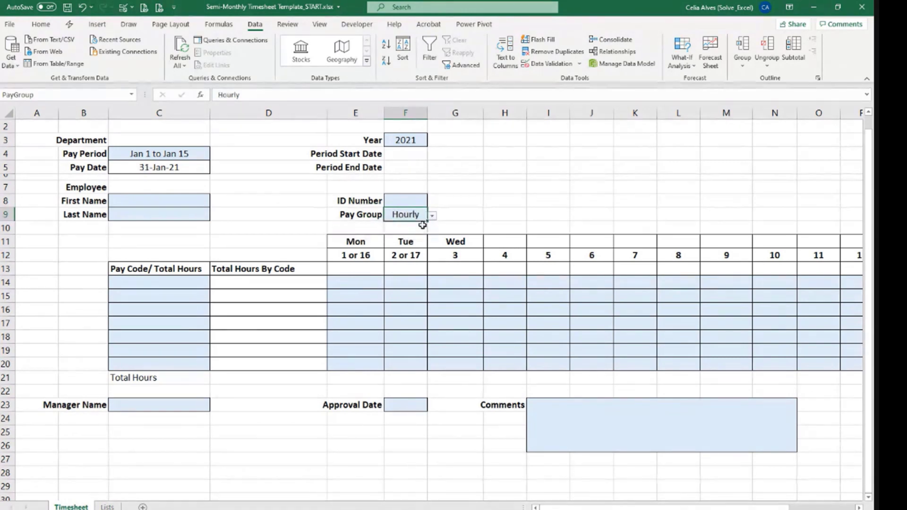
Set the Pay Period to Mar 1 to Mar 15 and the Pay Group to Salary
{"action": "left_click", "coordinate": [172, 154]}
{"action": "left_click", "coordinate": [215, 155]}
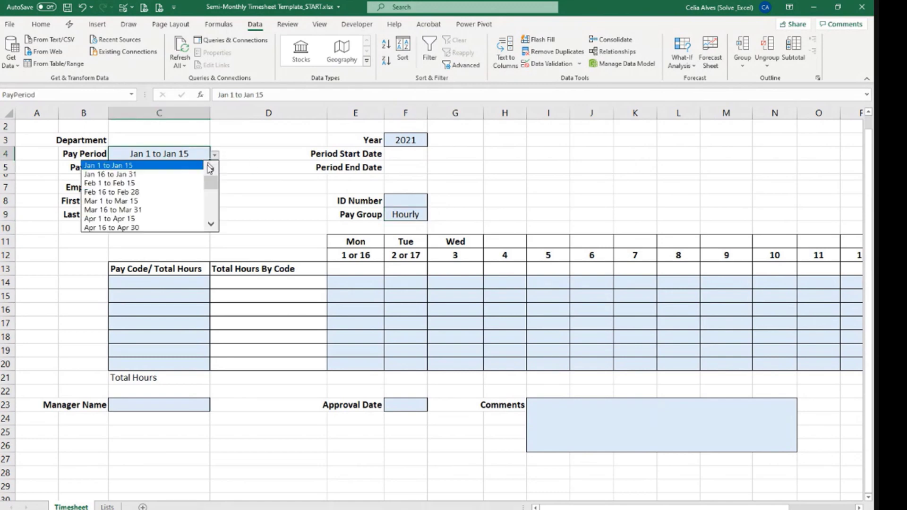
{"action": "left_click", "coordinate": [193, 205]}
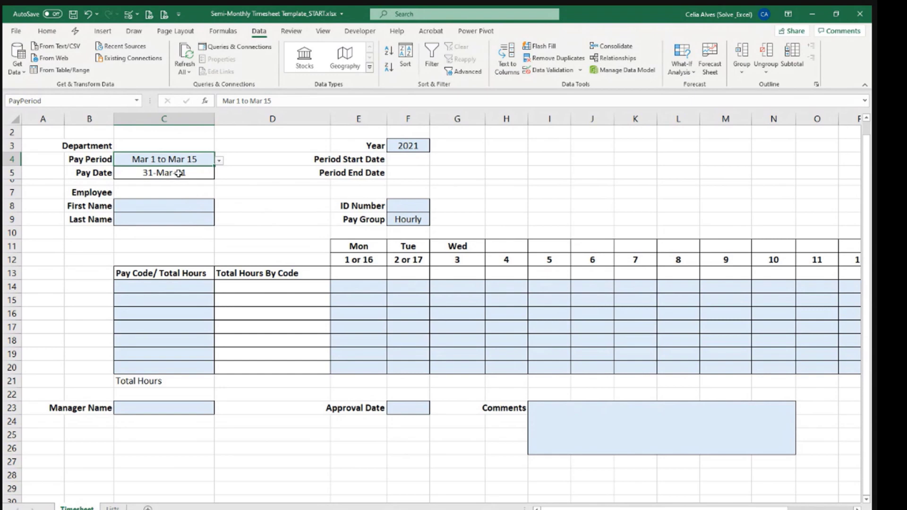
{"action": "left_click", "coordinate": [416, 219]}
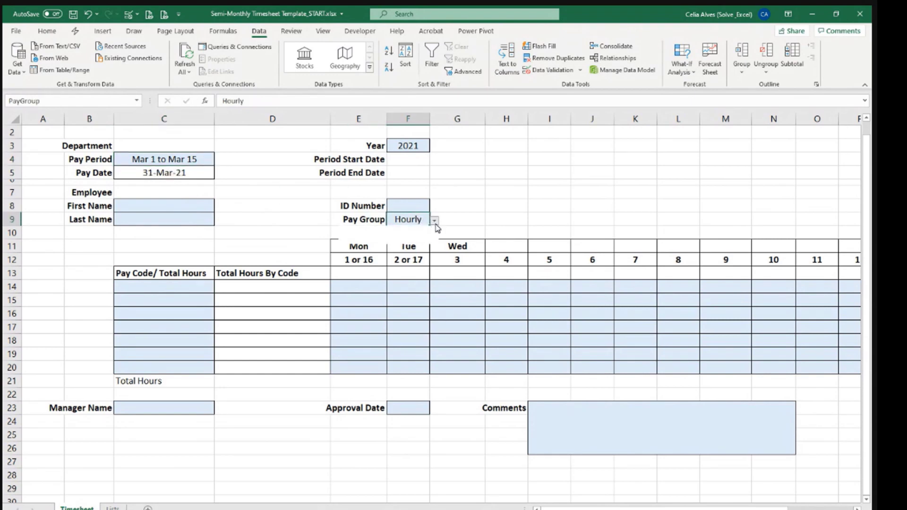
{"action": "left_click", "coordinate": [421, 240]}
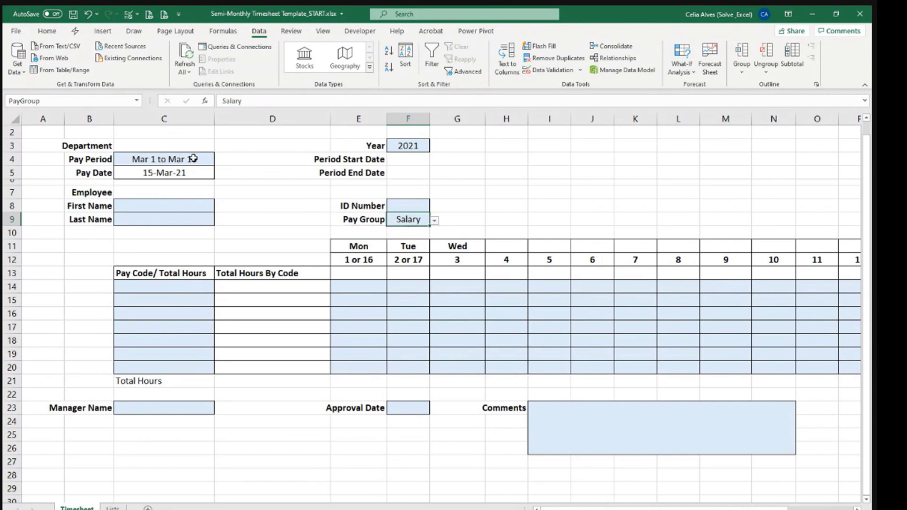
Replace the XLOOKUP in the timesheet's Pay Date cell with an INDEX function using Tbl_PayPeriods[Pay Date] from the Lists sheet as the array
{"action": "left_click", "coordinate": [168, 174]}
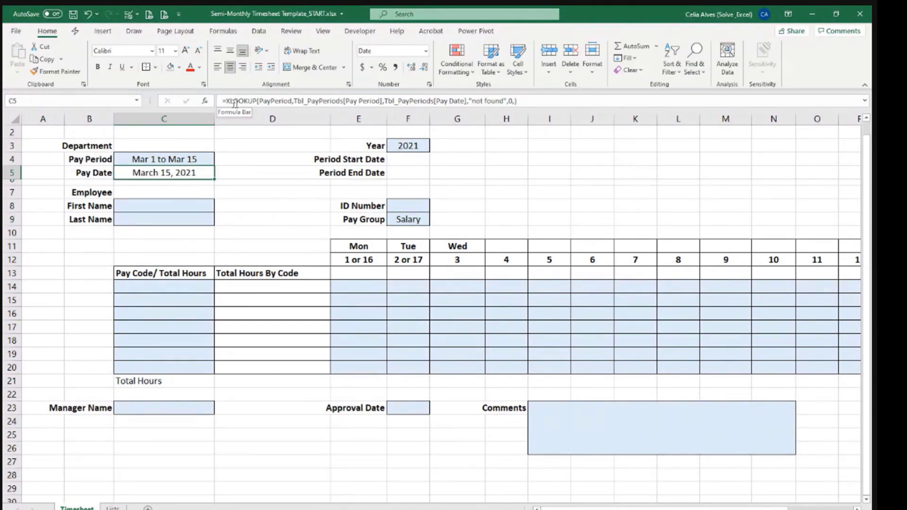
{"action": "left_click_drag", "start_coordinate": [519, 101], "coordinate": [146, 100]}
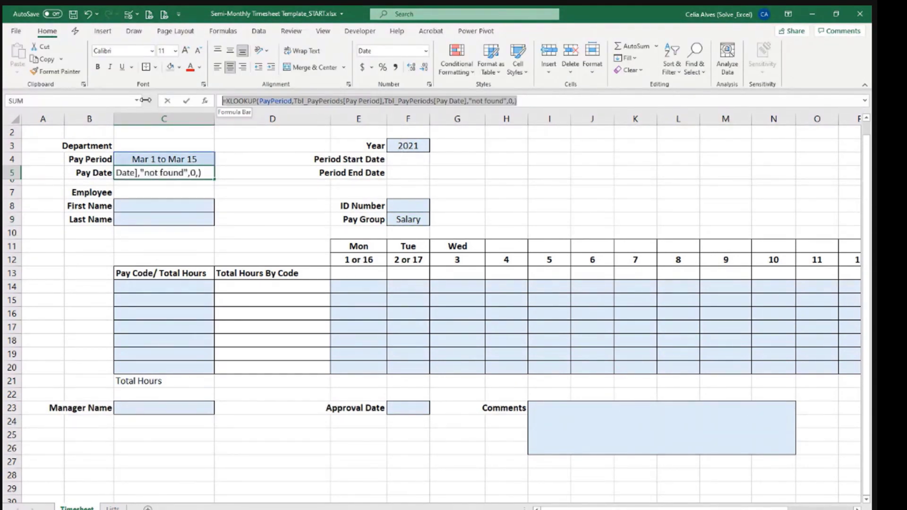
{"action": "key", "text": "BackSpace"}
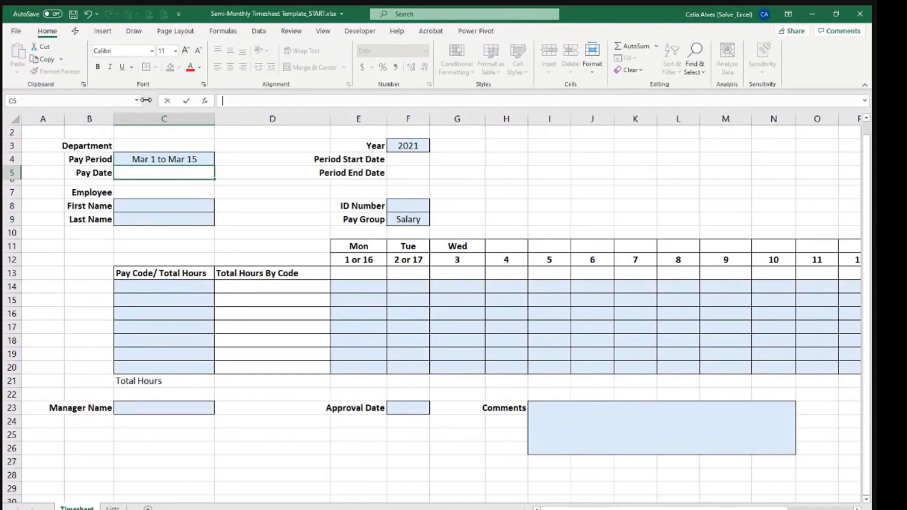
{"action": "type", "text": "="}
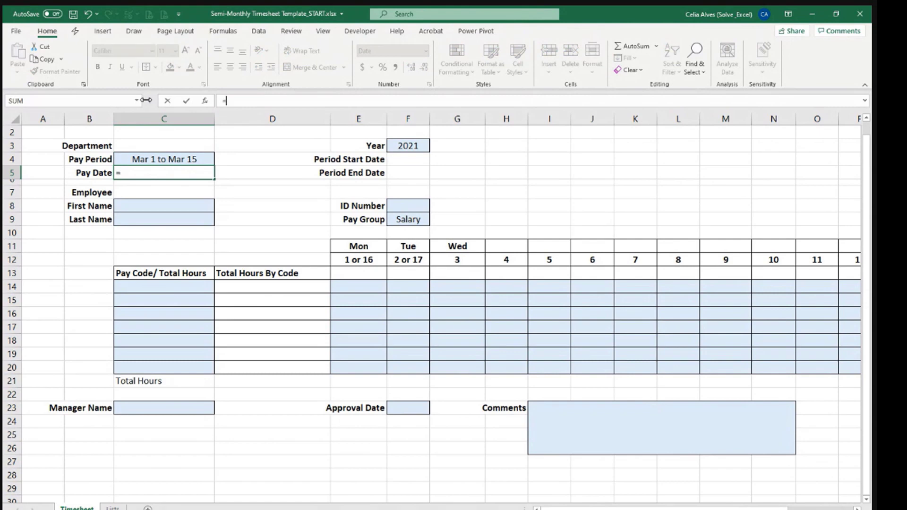
{"action": "type", "text": "inde"}
{"action": "key", "text": "Tab"}
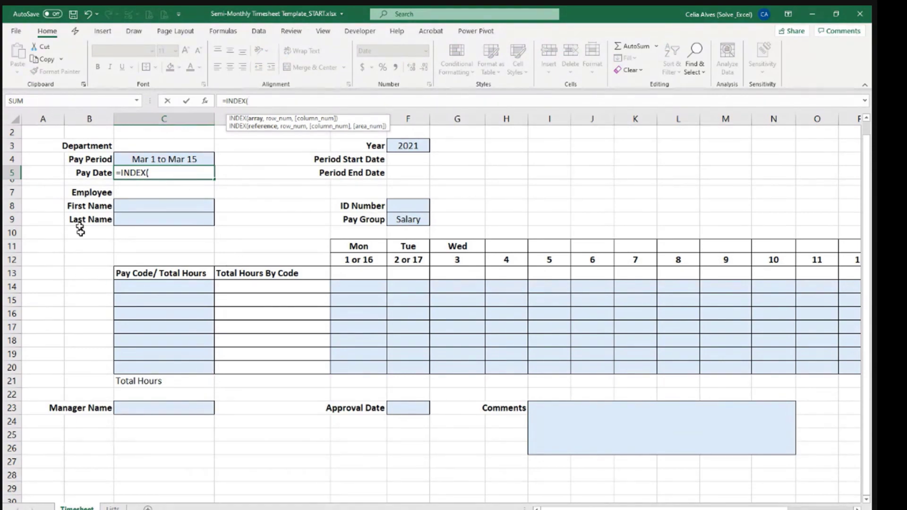
{"action": "left_click", "coordinate": [118, 508]}
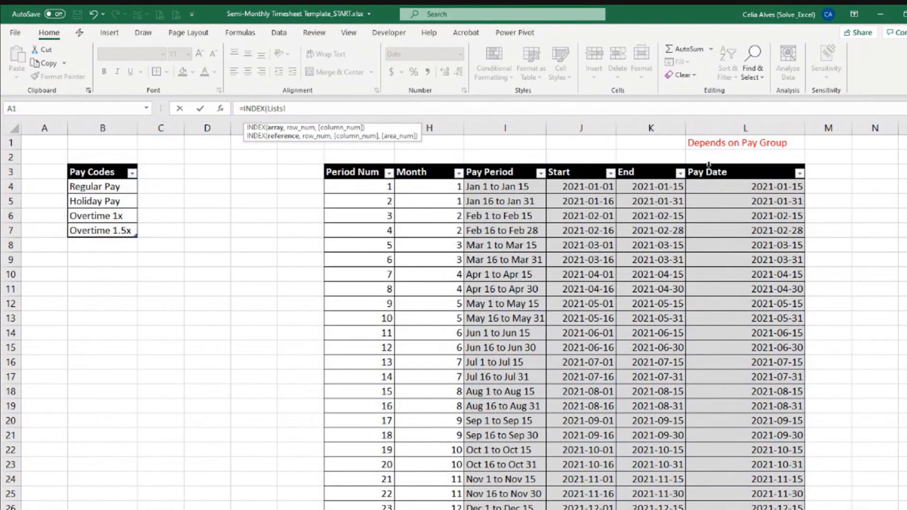
{"action": "left_click", "coordinate": [710, 165]}
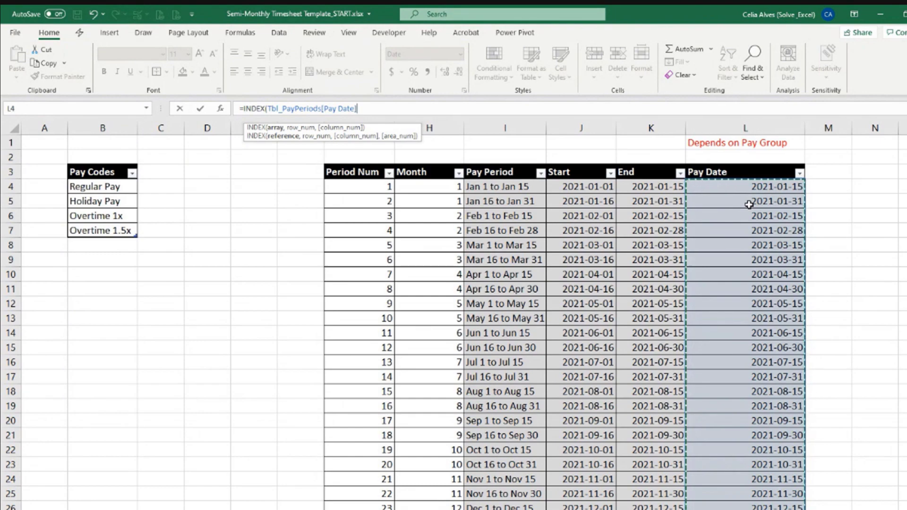
{"action": "type", "text": ","}
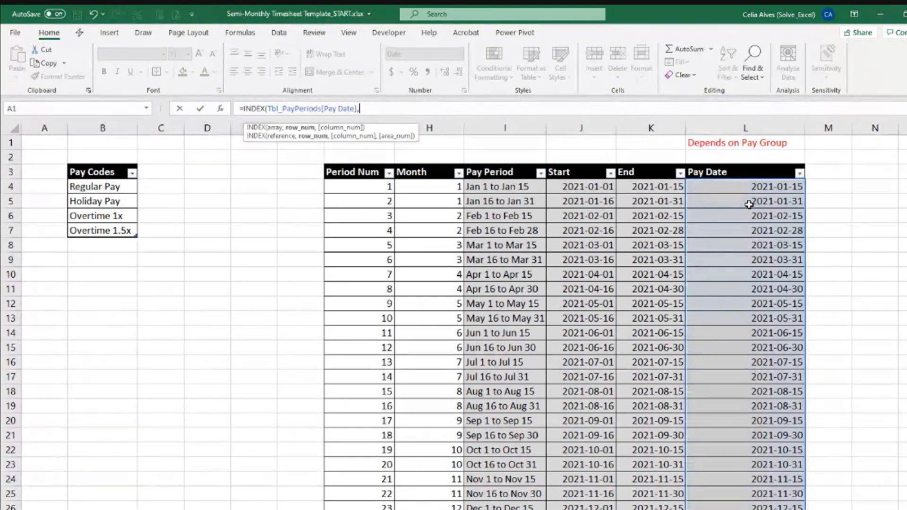
Nest a MATCH function as the INDEX row number, with the timesheet's PayPeriod cell as the lookup value
{"action": "type", "text": "MAtch"}
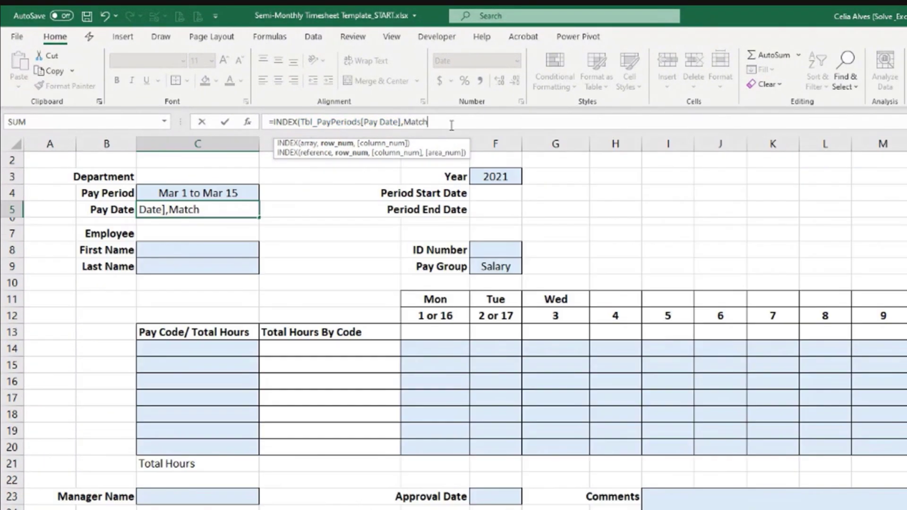
{"action": "key", "text": "BackSpace"}
{"action": "key", "text": "BackSpace"}
{"action": "key", "text": "BackSpace"}
{"action": "key", "text": "Tab"}
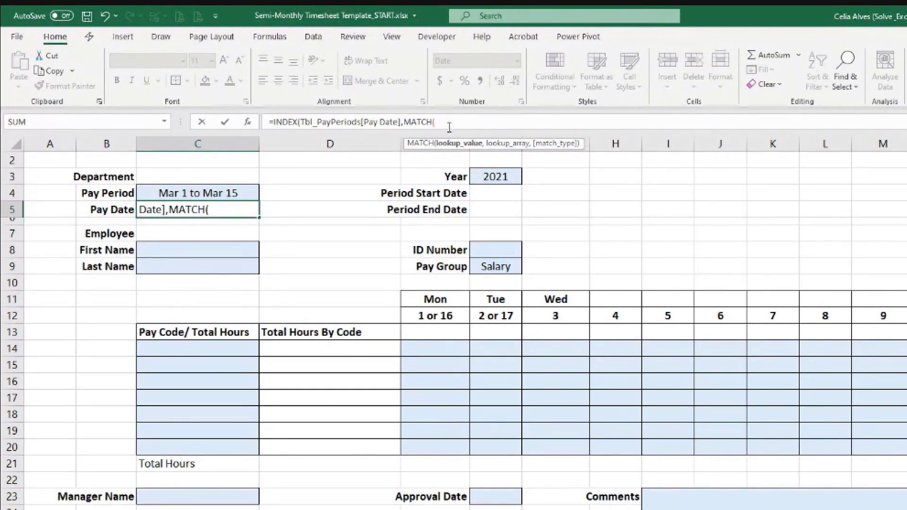
{"action": "left_click", "coordinate": [187, 193]}
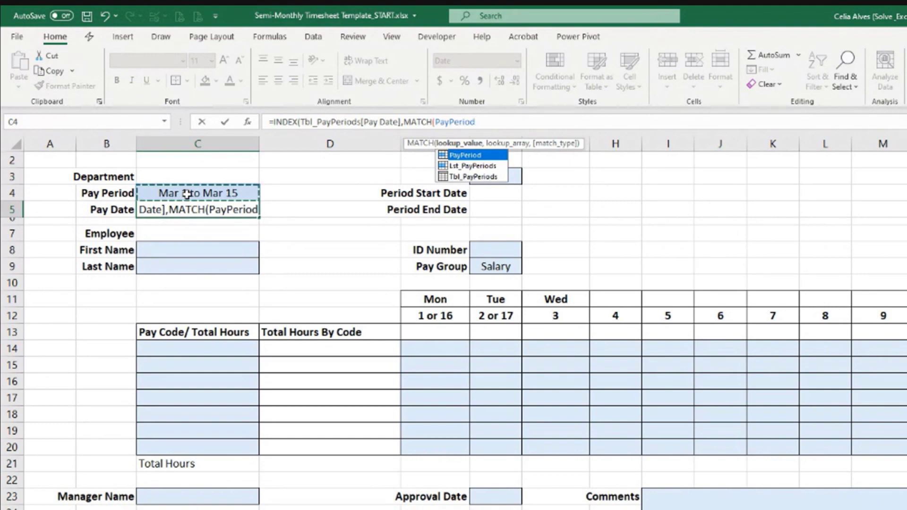
{"action": "type", "text": ","}
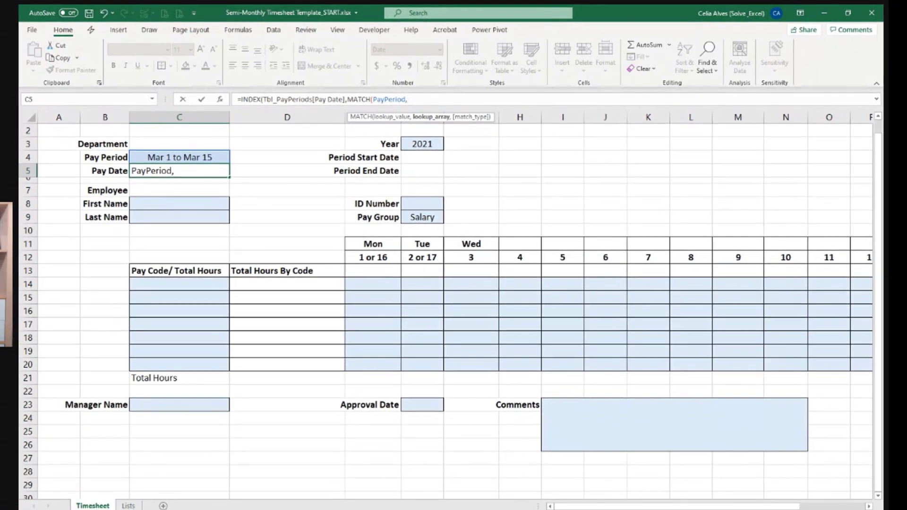
Complete the MATCH with Tbl_PayPeriods[Pay Period] as the lookup array and exact match 0, and enter the finished INDEX formula
{"action": "left_click", "coordinate": [129, 506]}
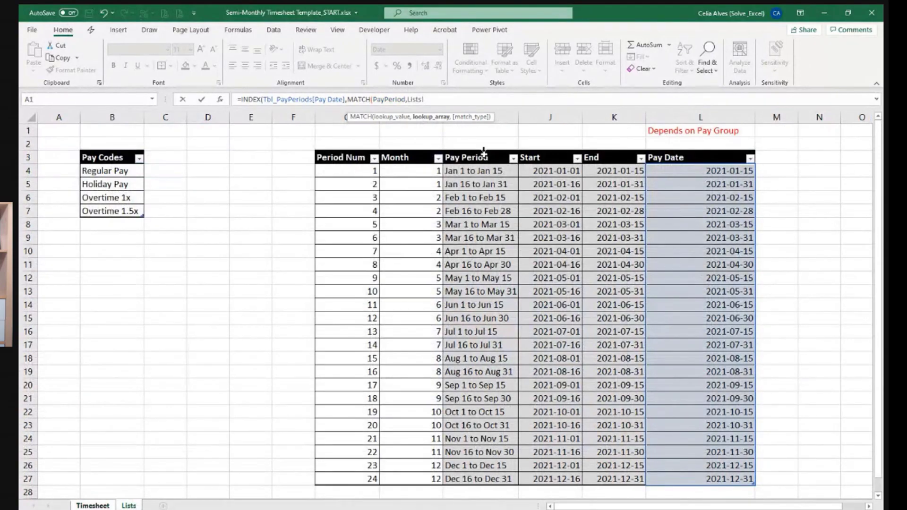
{"action": "left_click", "coordinate": [482, 152]}
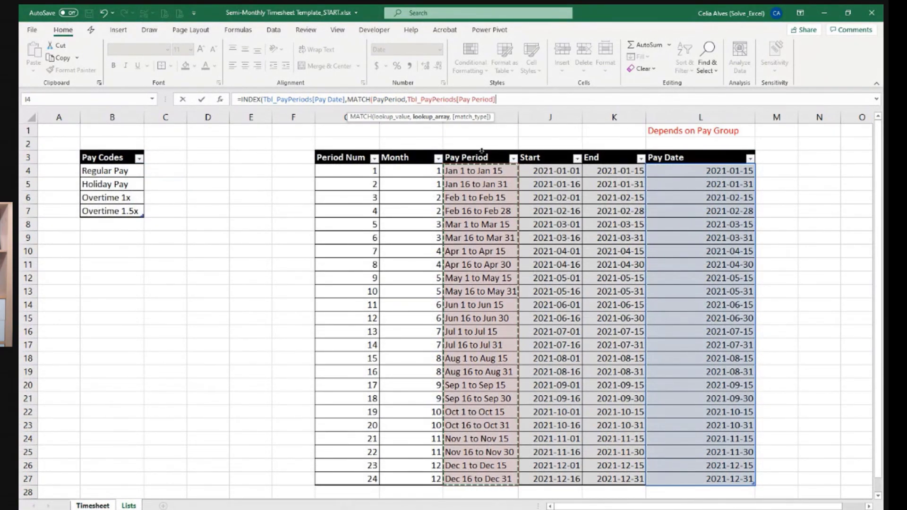
{"action": "type", "text": ","}
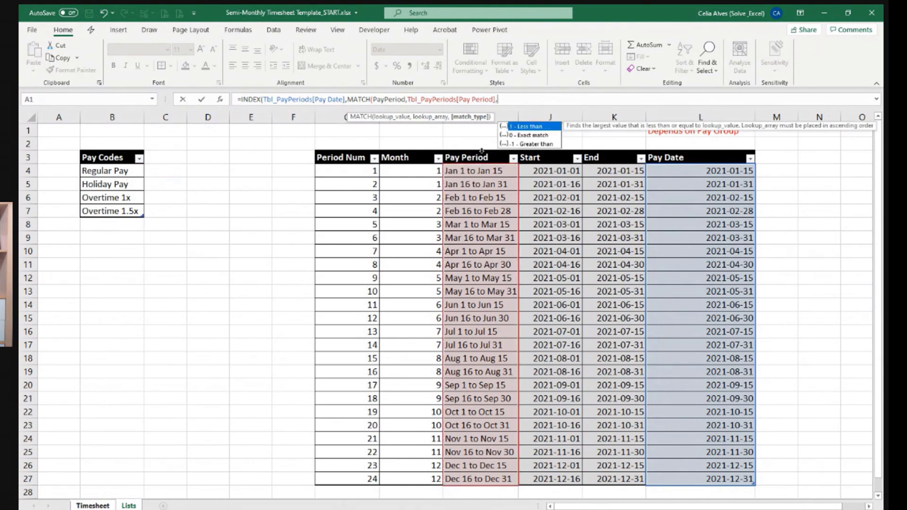
{"action": "double_click", "coordinate": [521, 135]}
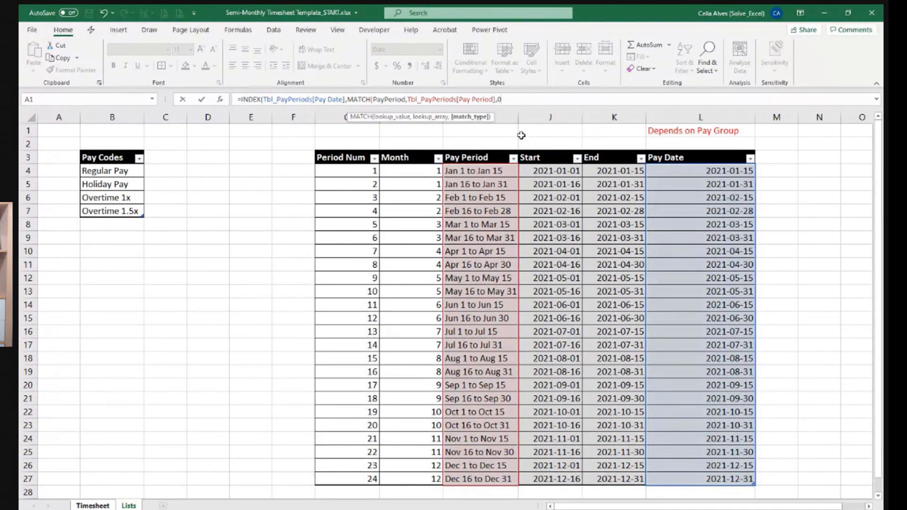
{"action": "type", "text": ")"}
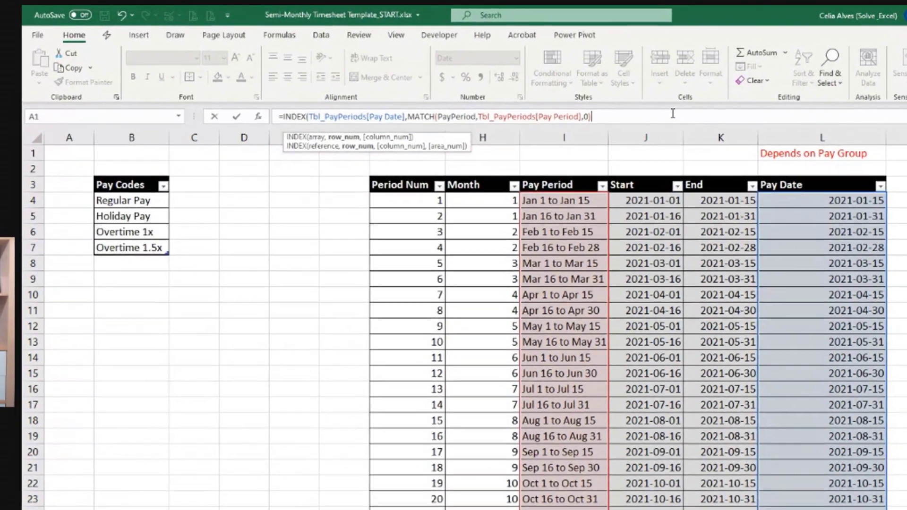
{"action": "type", "text": ")"}
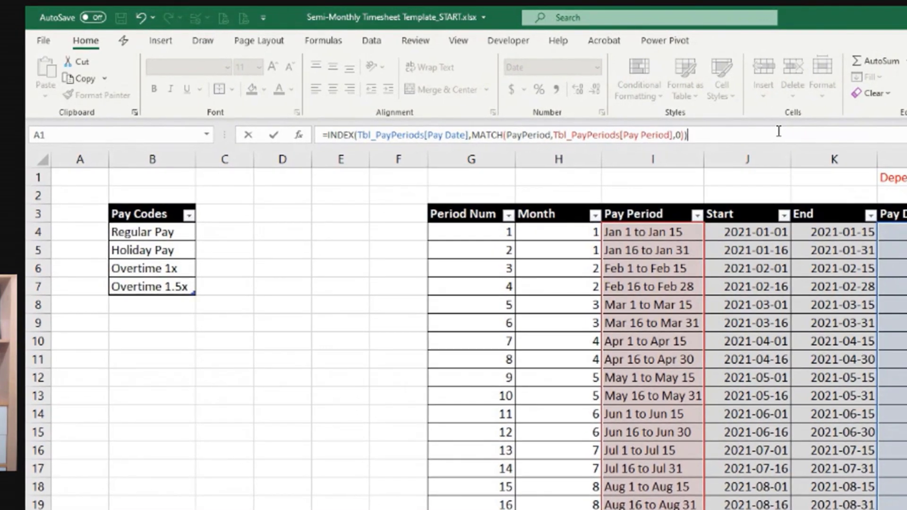
{"action": "key", "text": "Return"}
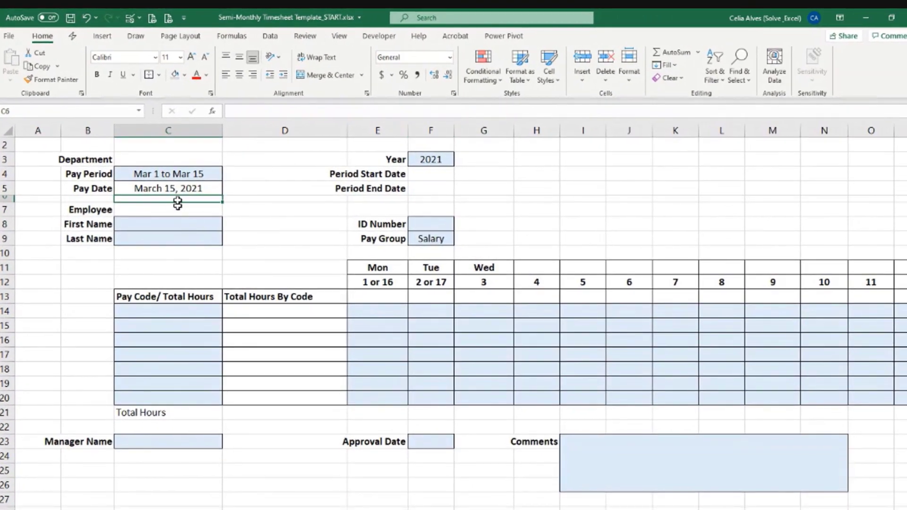
Open the INDEX and MATCH formula in the Pay Date cell for editing
{"action": "left_click", "coordinate": [179, 190]}
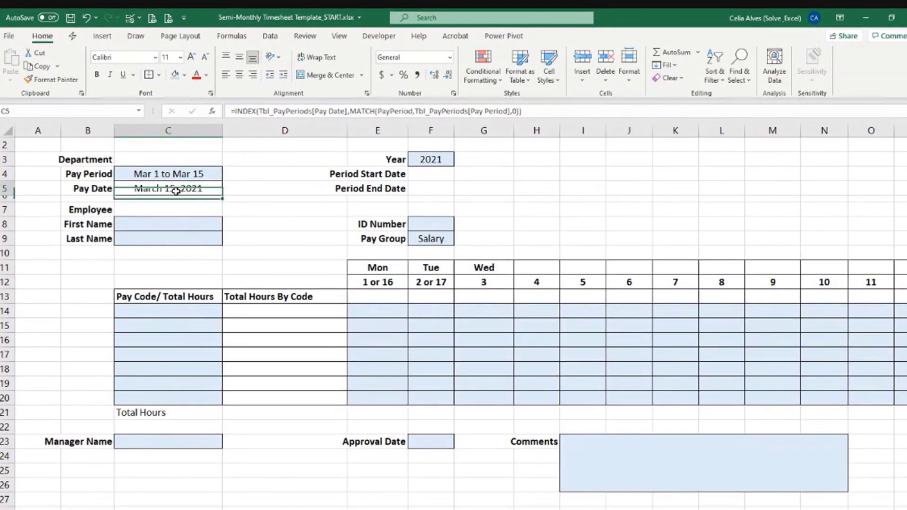
{"action": "left_click", "coordinate": [539, 116]}
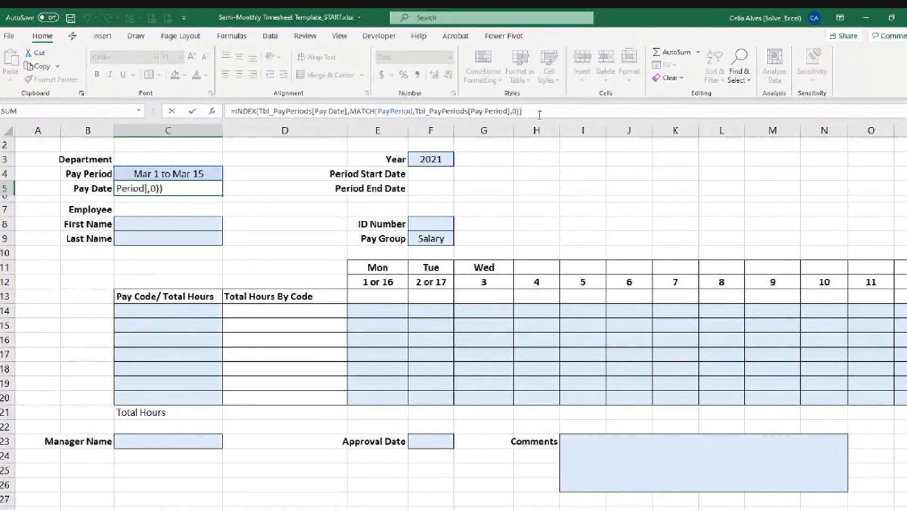